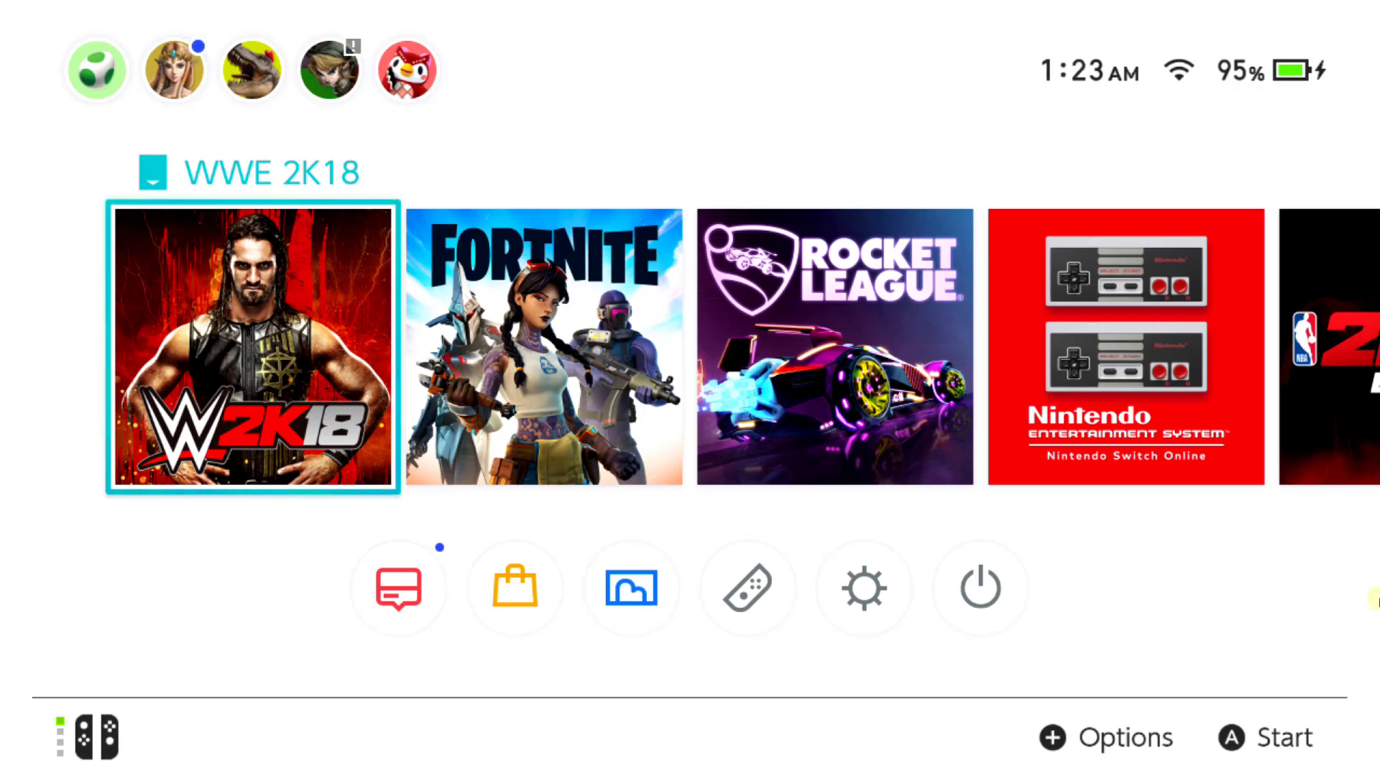
# Go from HOME to System Settings > Parental Controls > Parental Controls Settings.
pyautogui.press('Down')
pyautogui.press('Right')
pyautogui.press('Right')
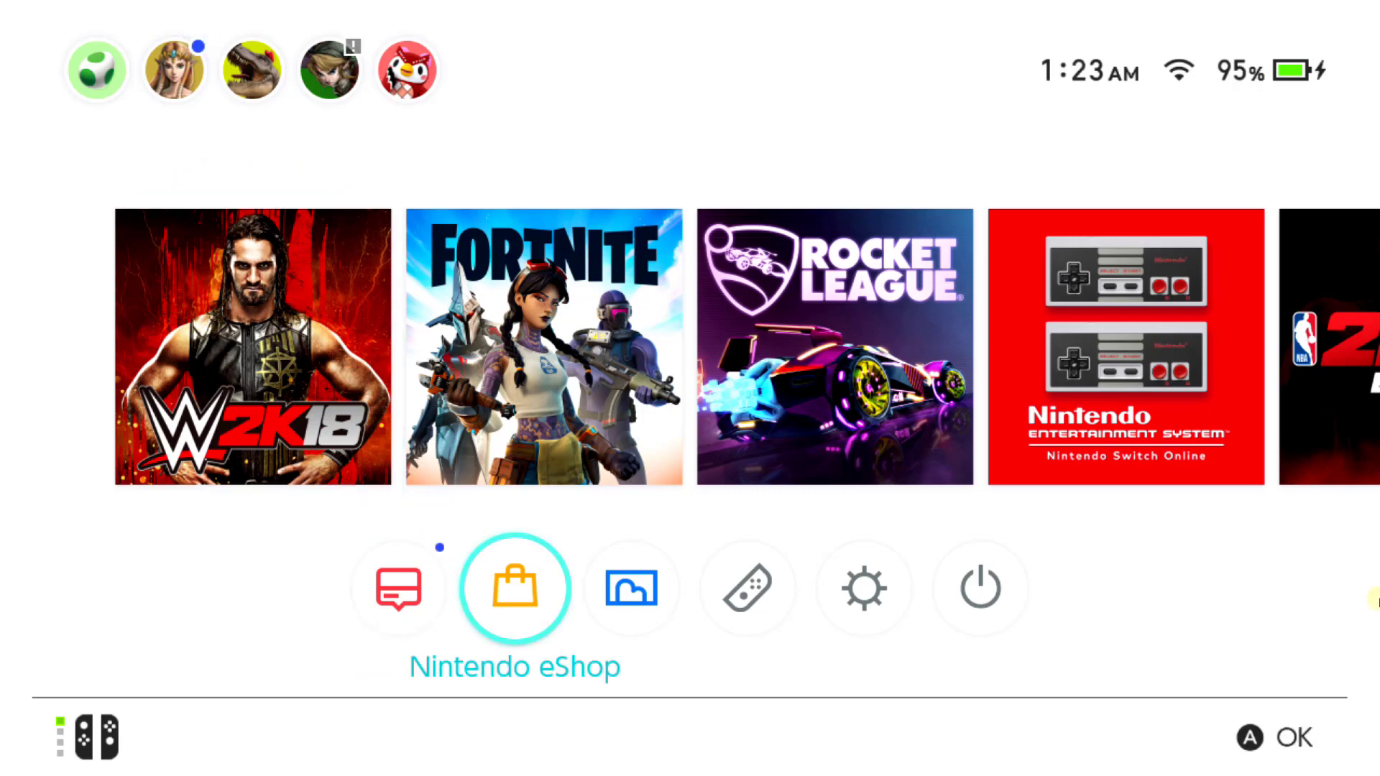
pyautogui.press('Right')
pyautogui.press('Right')
pyautogui.press('Return')
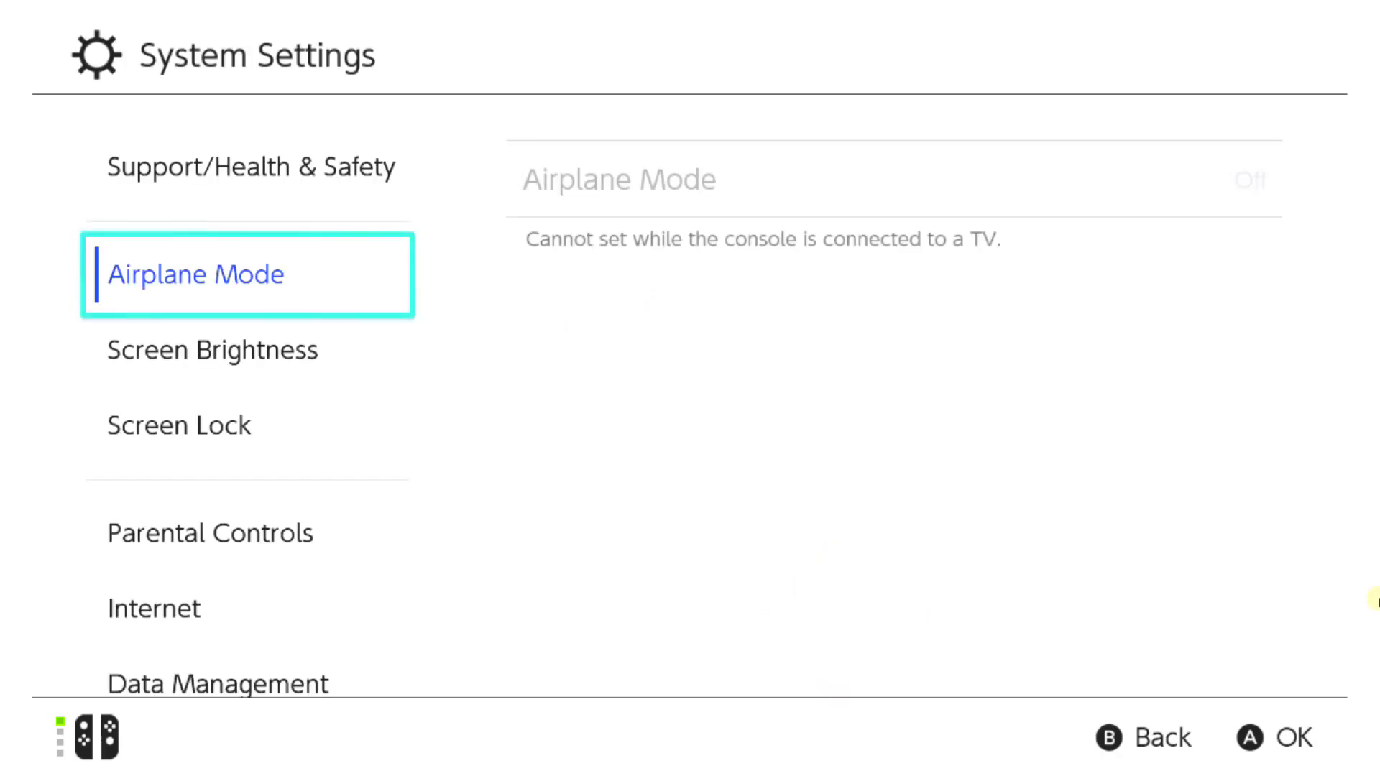
pyautogui.press('Down')
pyautogui.press('Down')
pyautogui.press('Down')
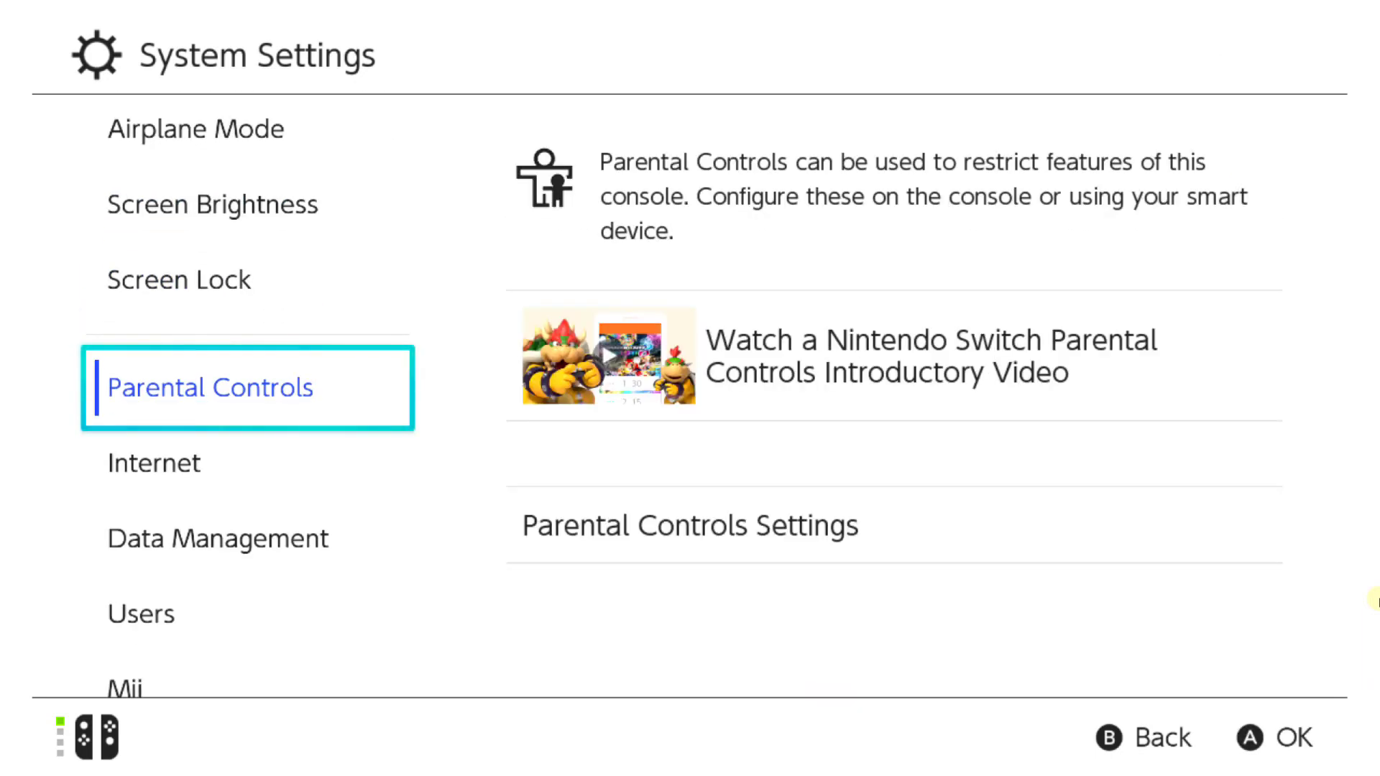
pyautogui.press('Right')
pyautogui.press('Down')
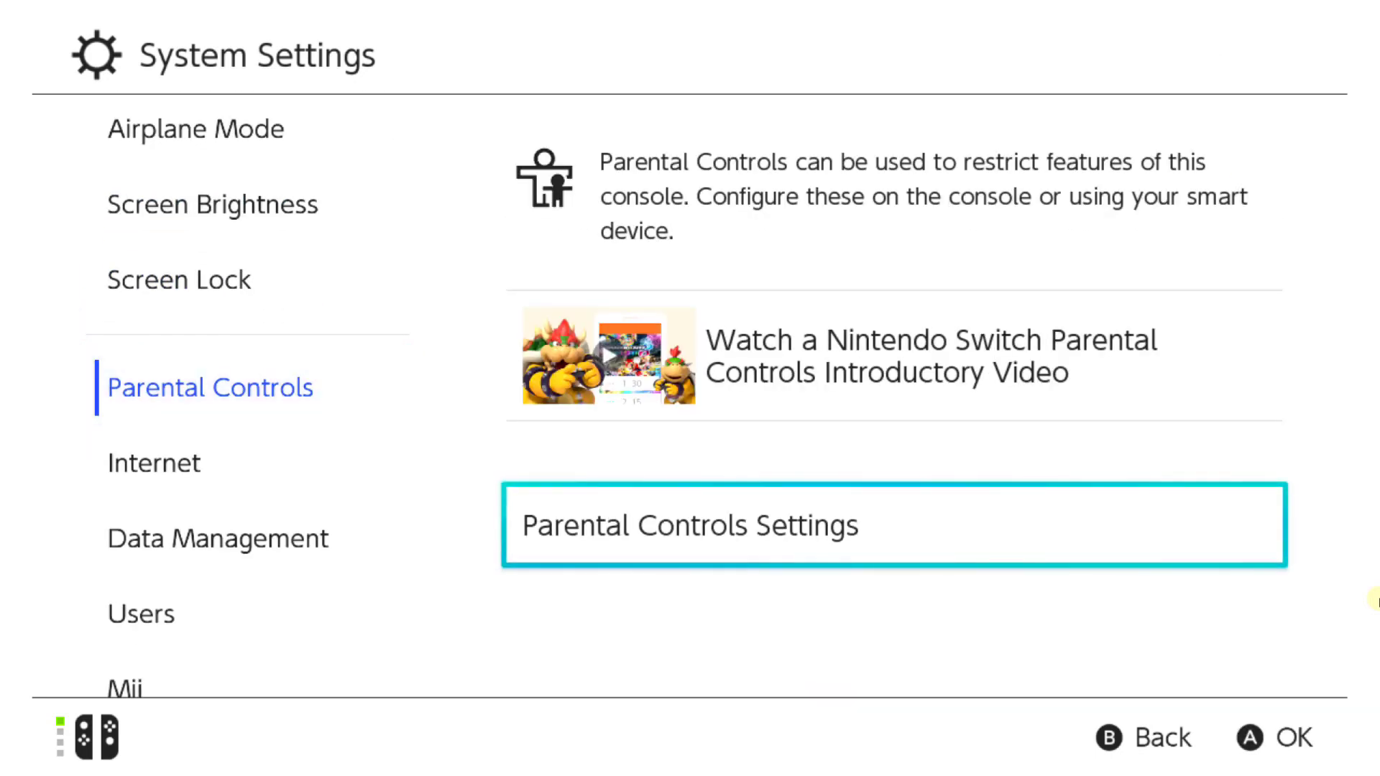
pyautogui.press('Return')
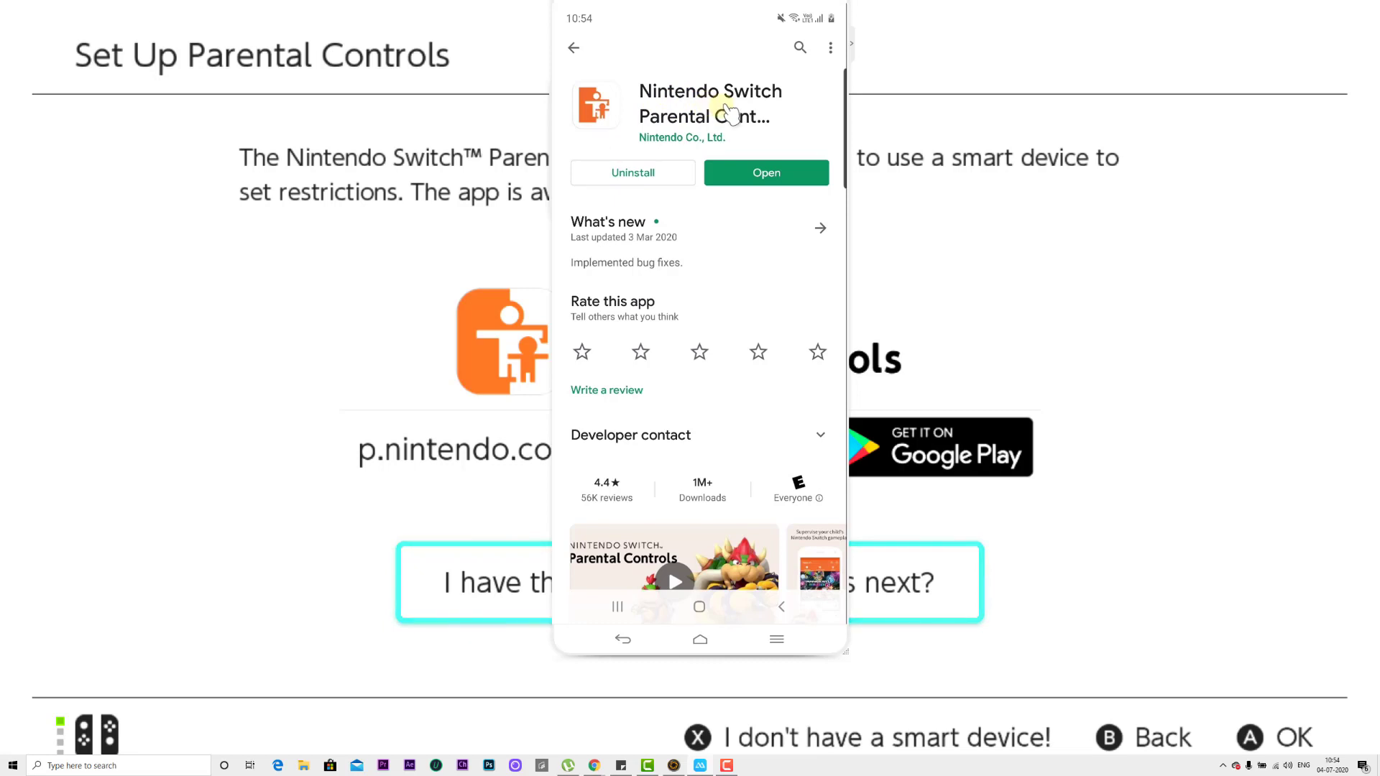
# In the phone app, sign in with the Nintendo Account and get the registration code.
pyautogui.click(767, 172)
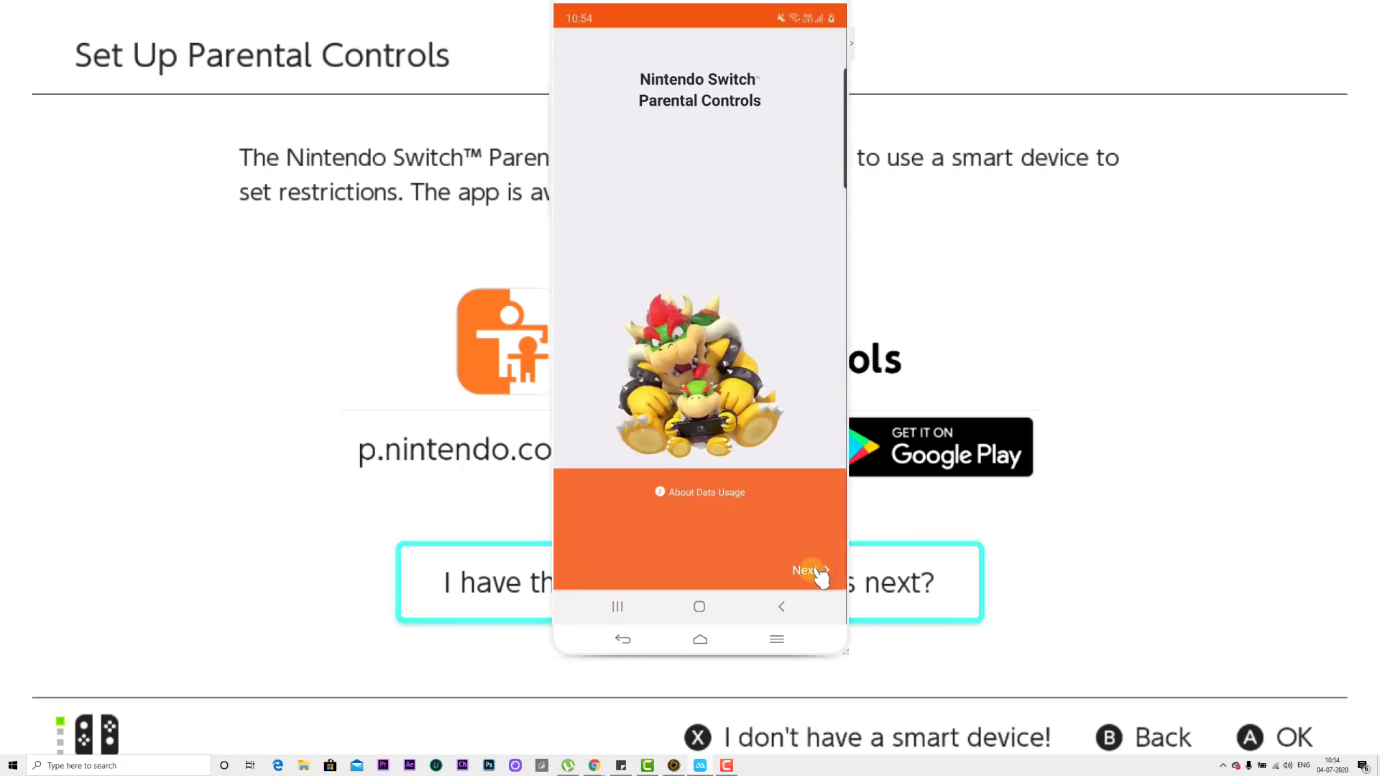
pyautogui.click(817, 571)
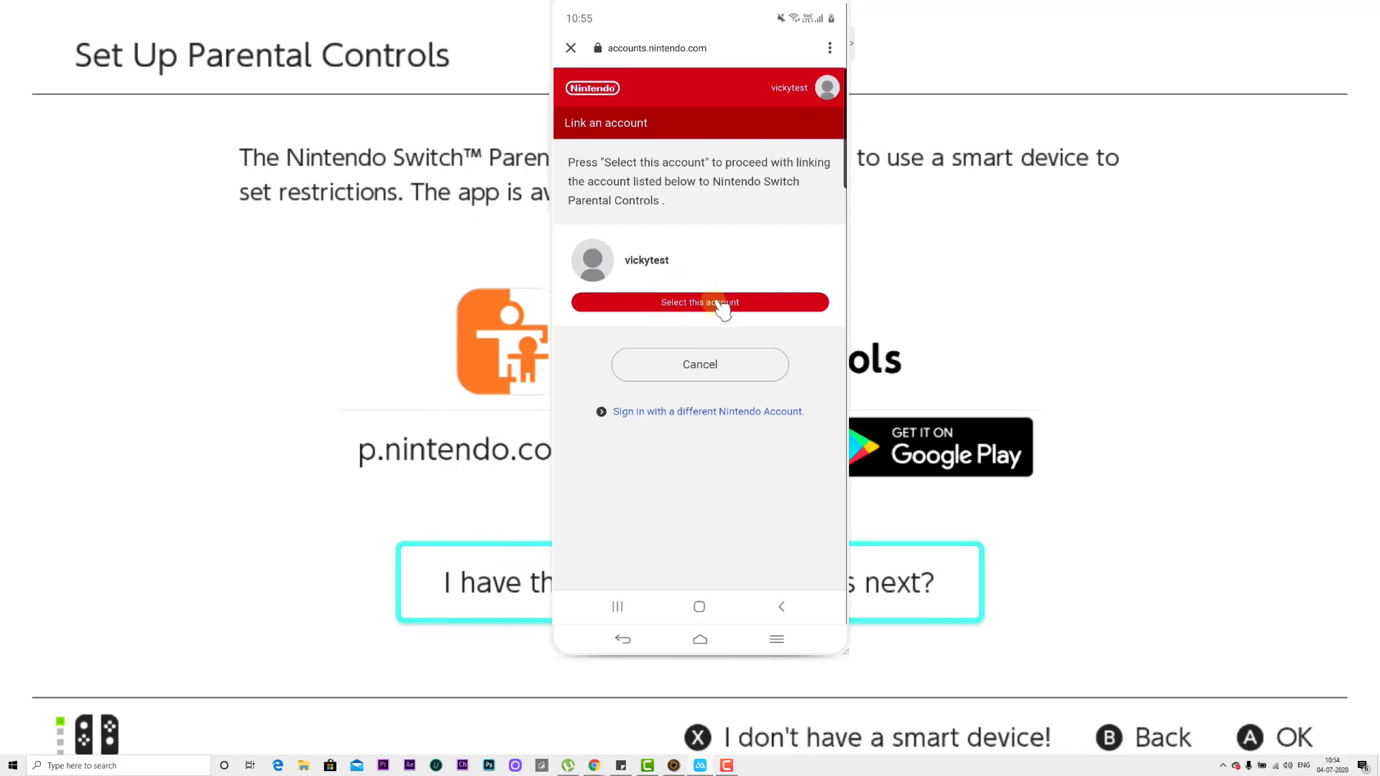
pyautogui.click(720, 307)
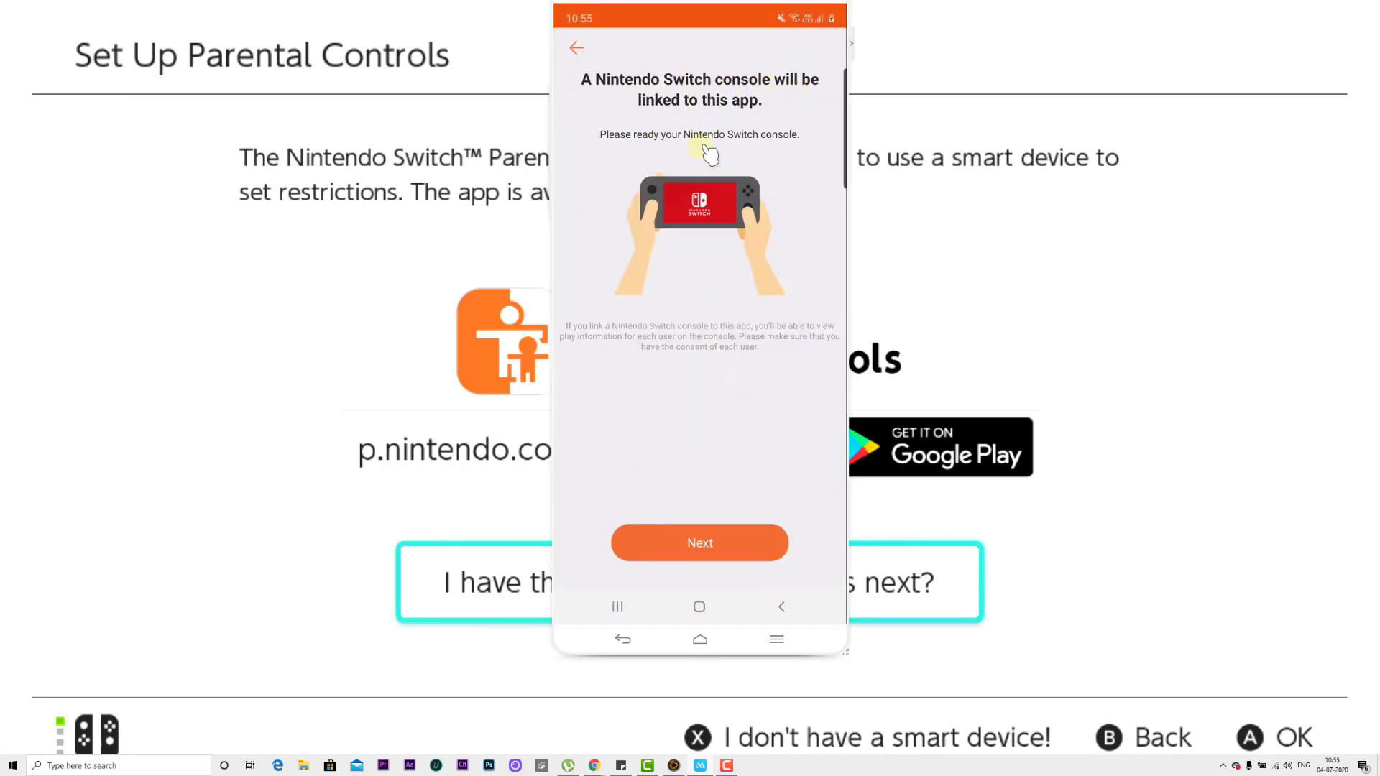
pyautogui.click(729, 548)
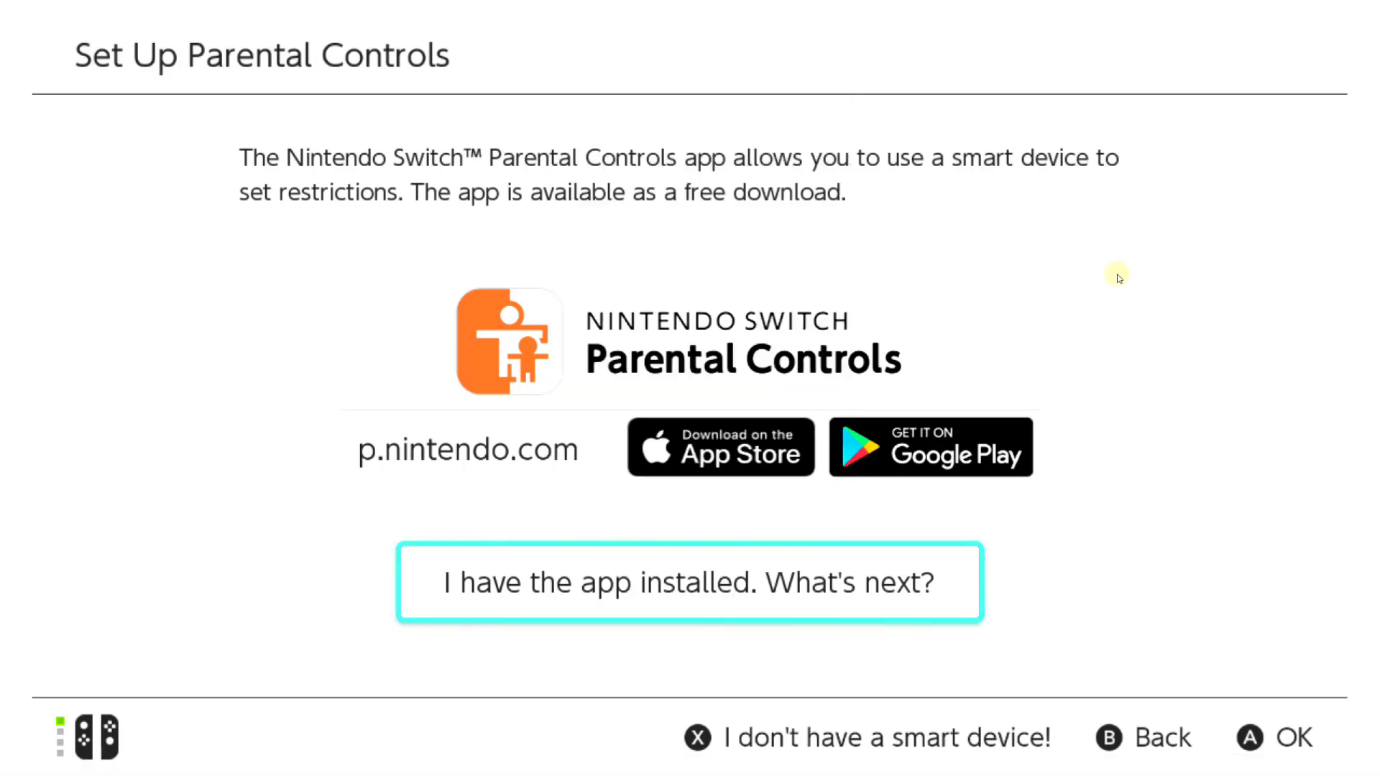
# Enter the app's six-digit registration code on the console and register it.
pyautogui.press('Return')
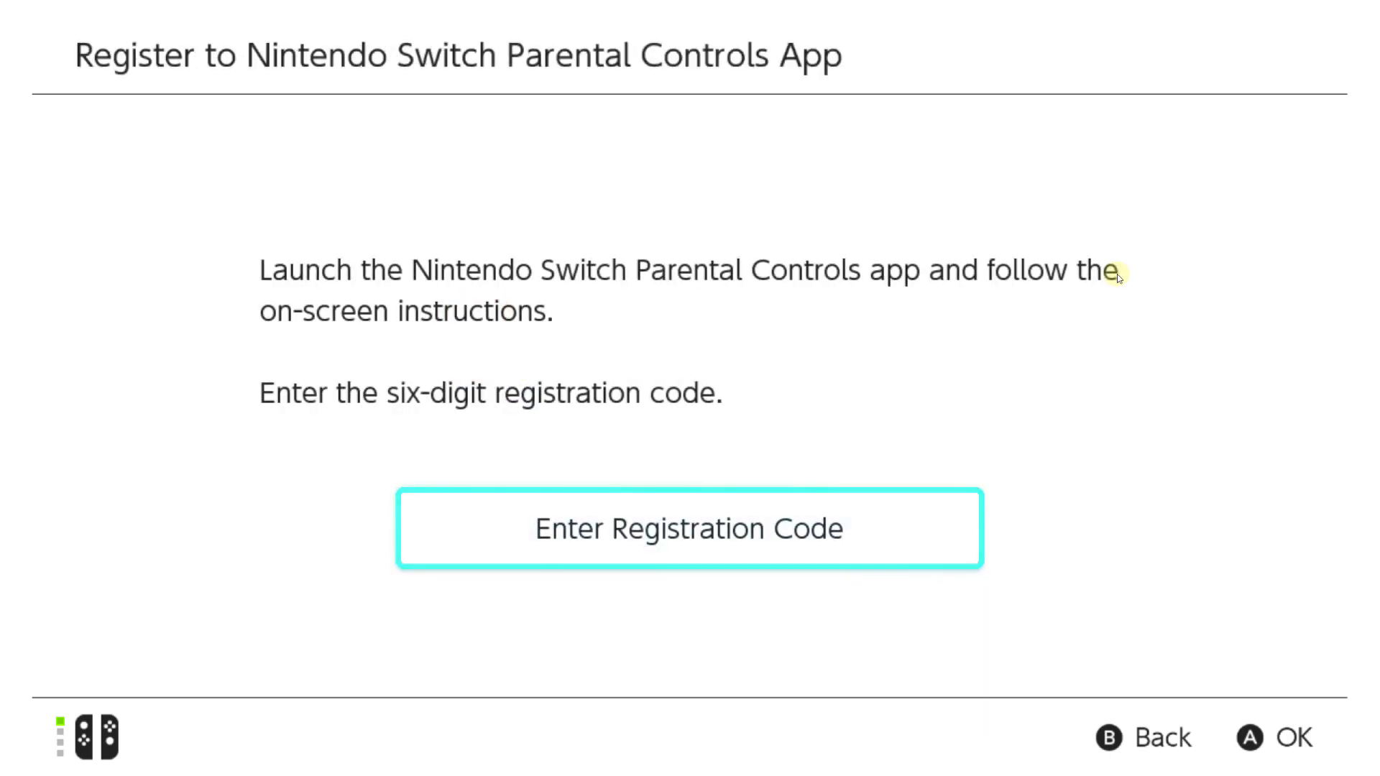
pyautogui.press('Return')
pyautogui.press('Down')
pyautogui.write('105613')
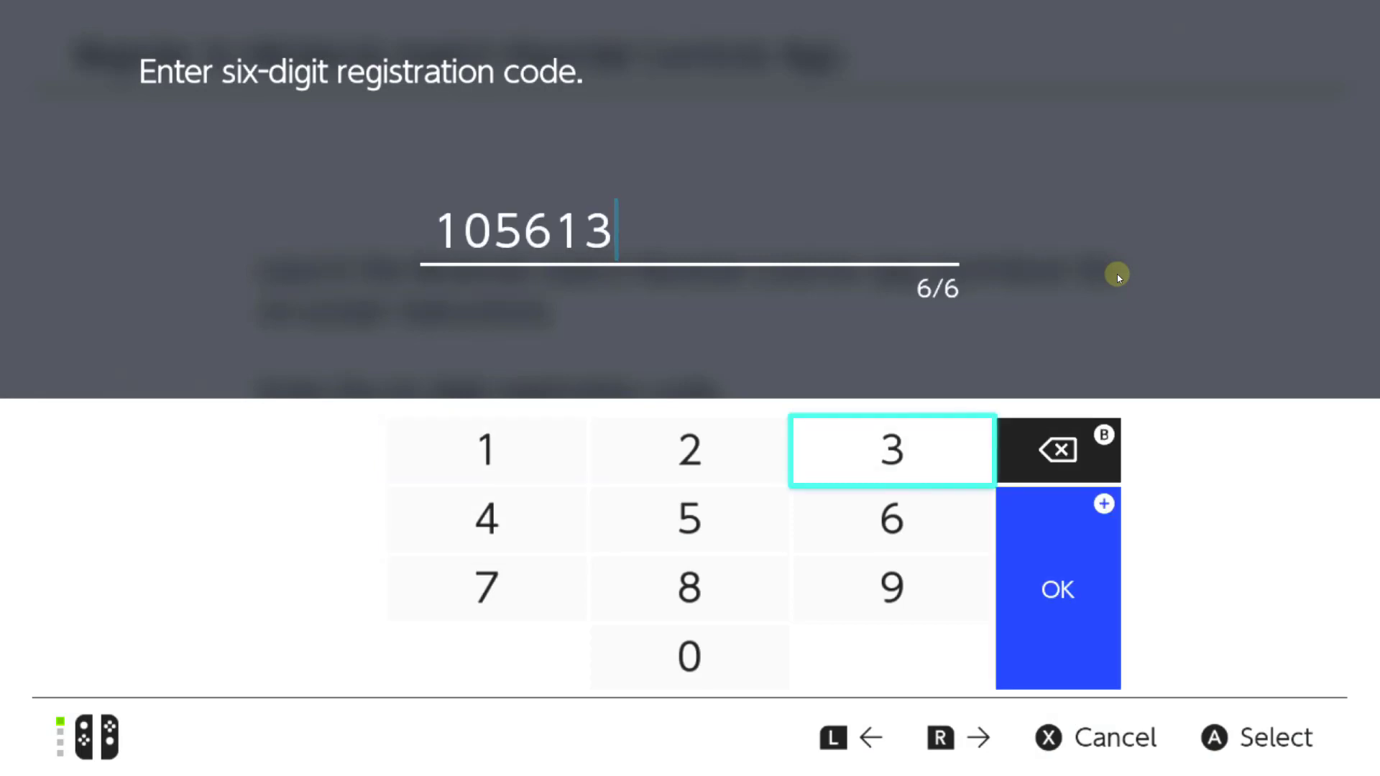
pyautogui.press('Return')
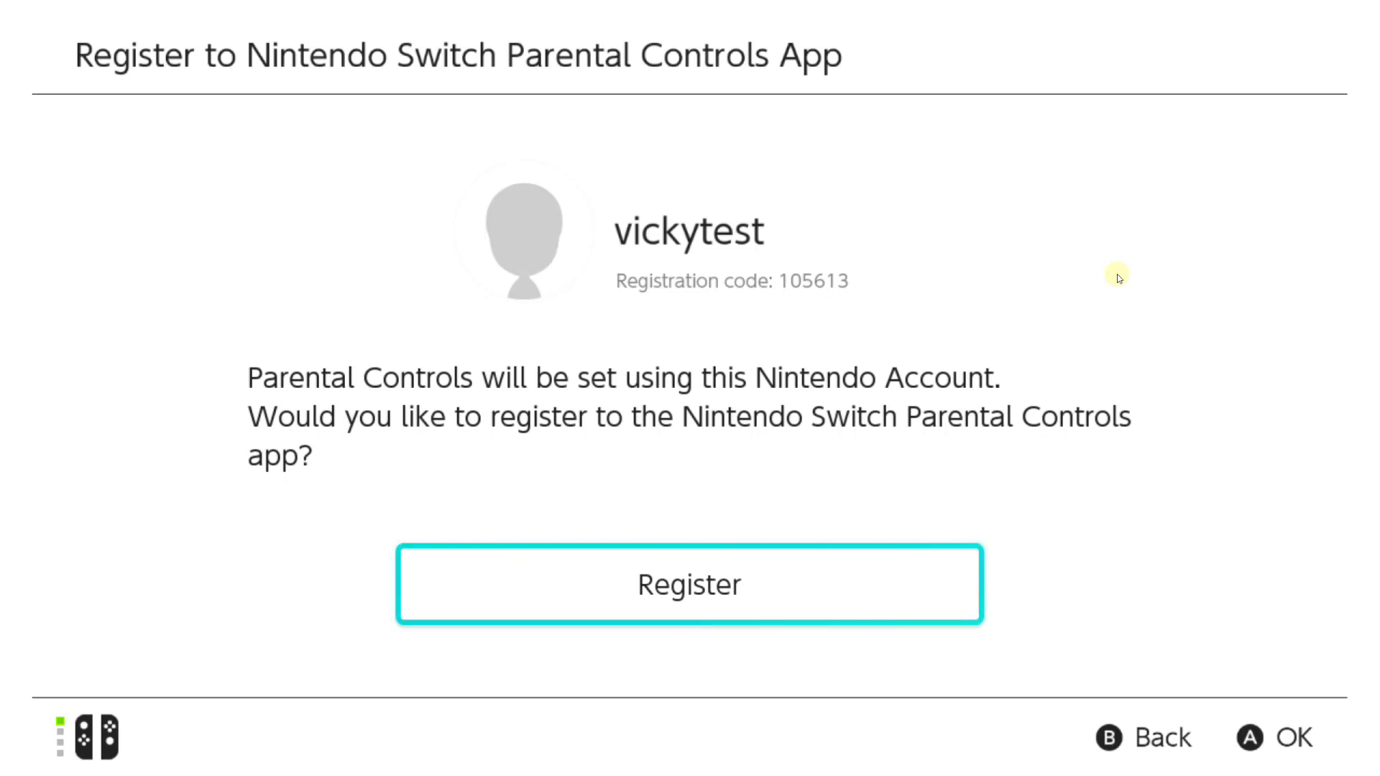
pyautogui.press('Return')
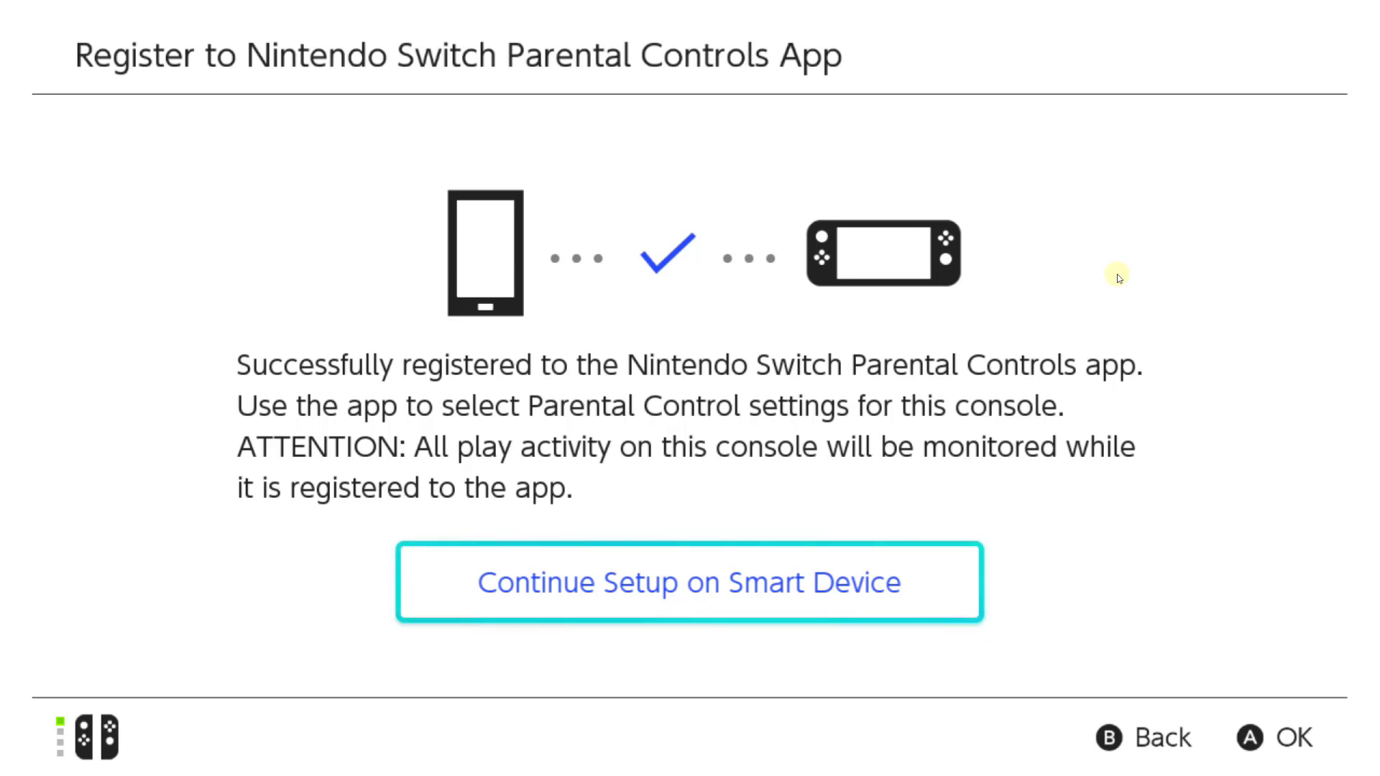
pyautogui.press('Return')
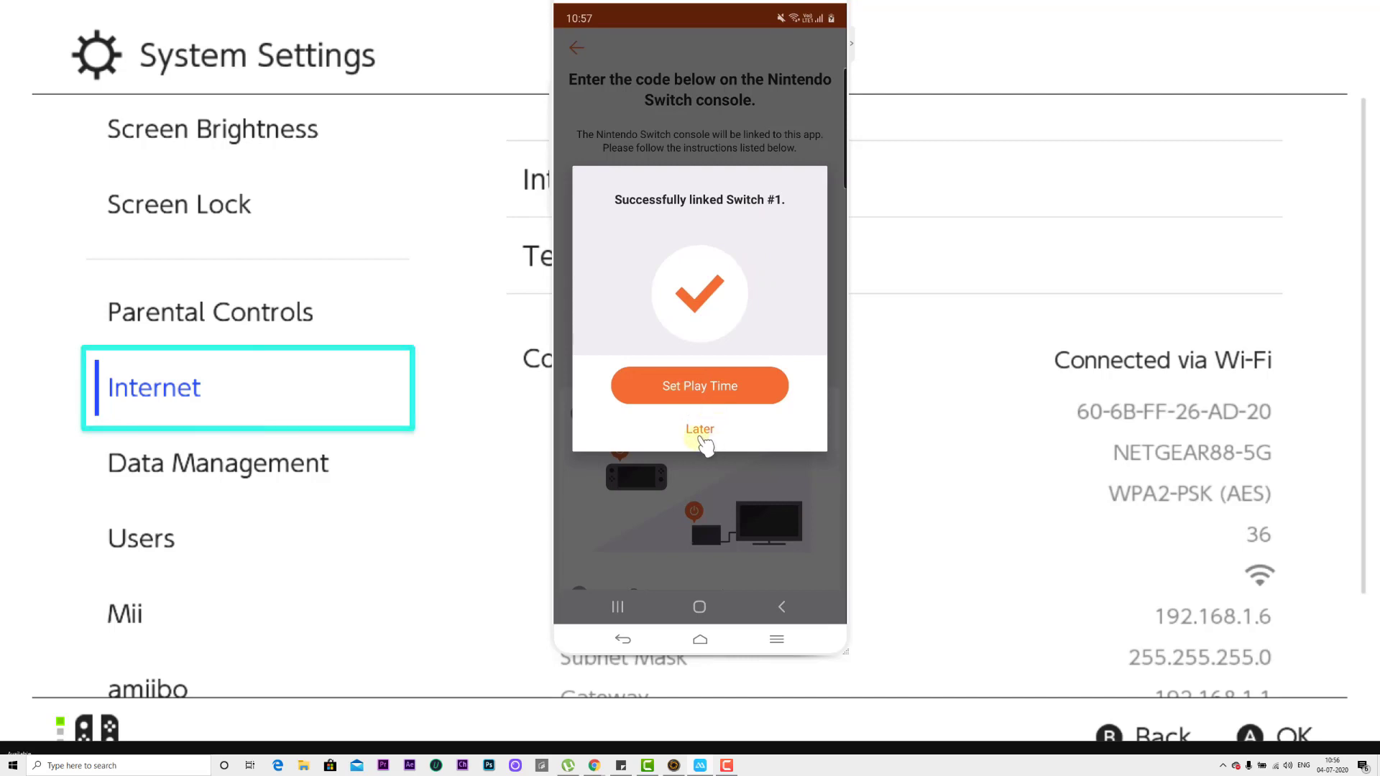
# Skip the play time limit and start using Parental Controls in the app.
pyautogui.click(702, 430)
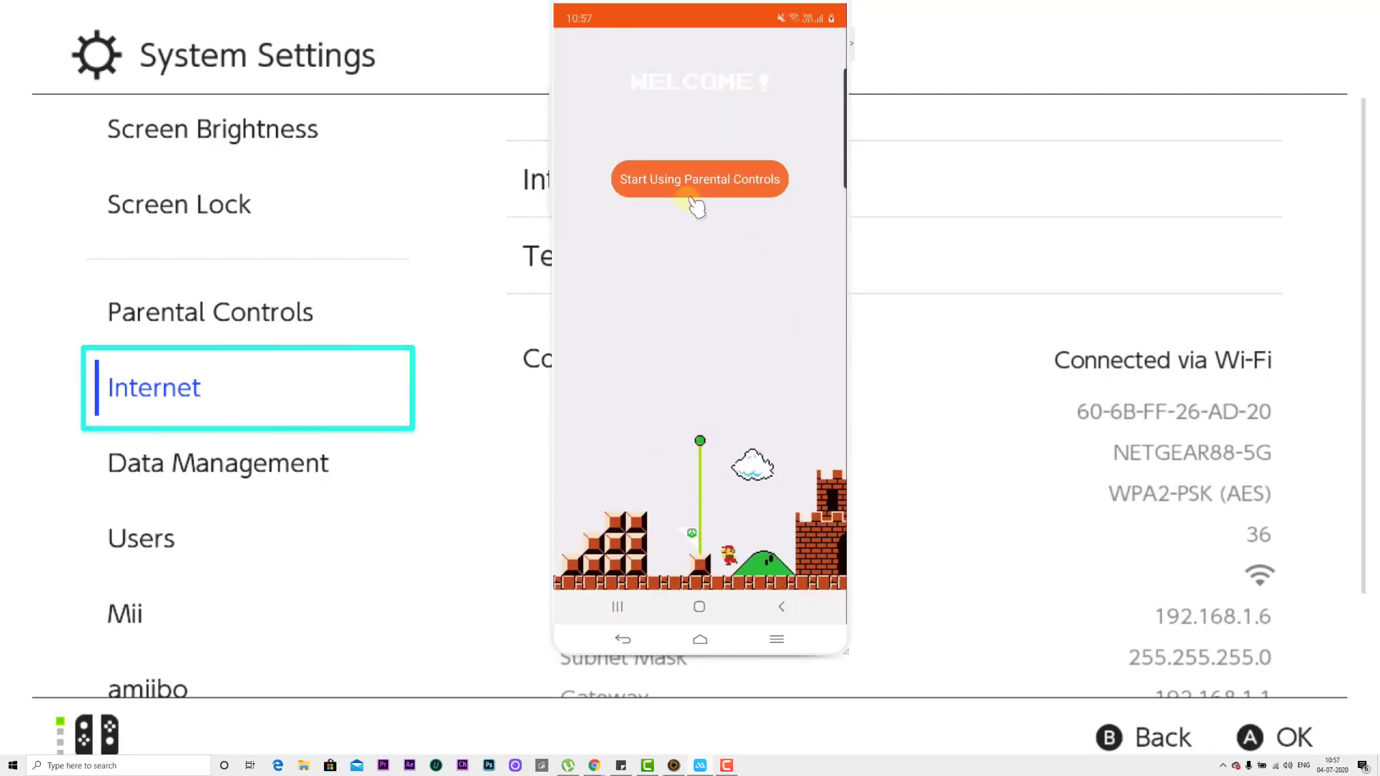
pyautogui.click(709, 186)
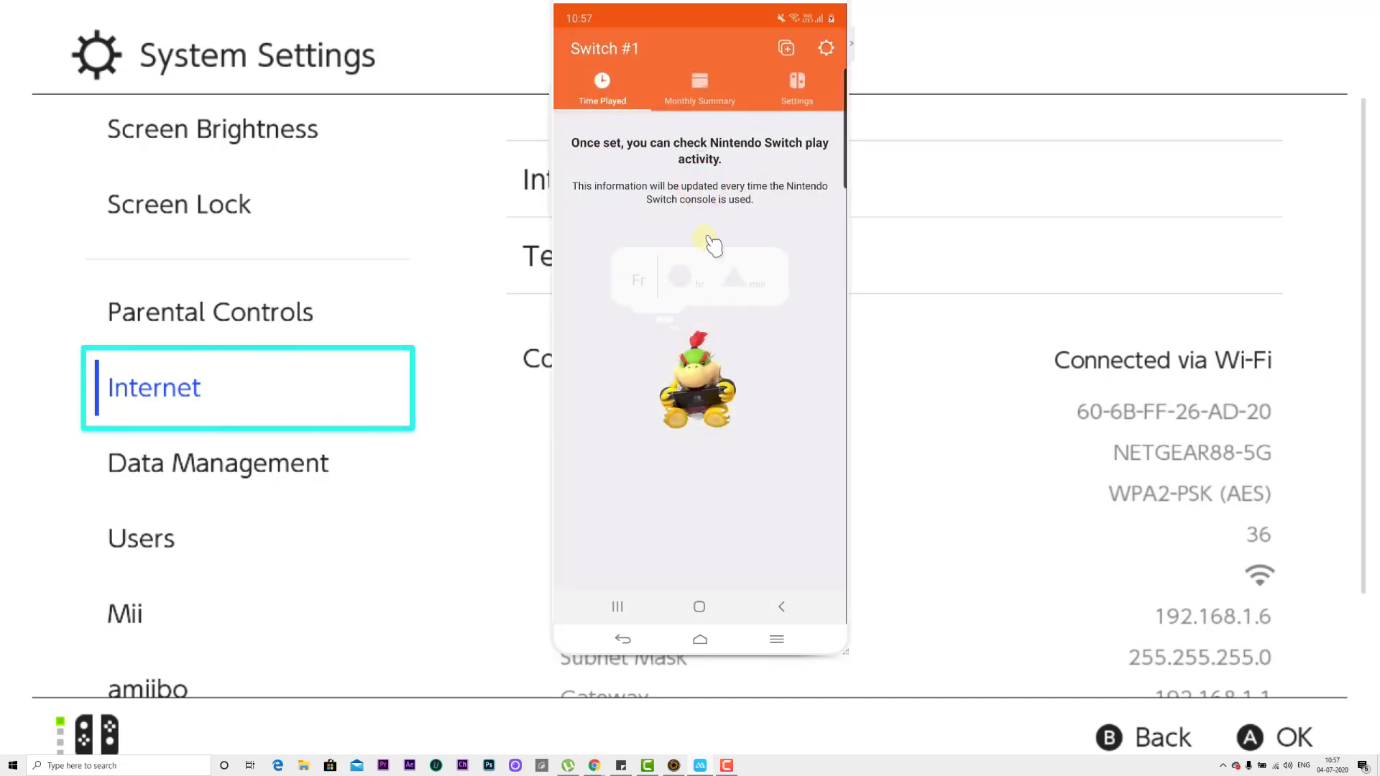
pyautogui.click(699, 100)
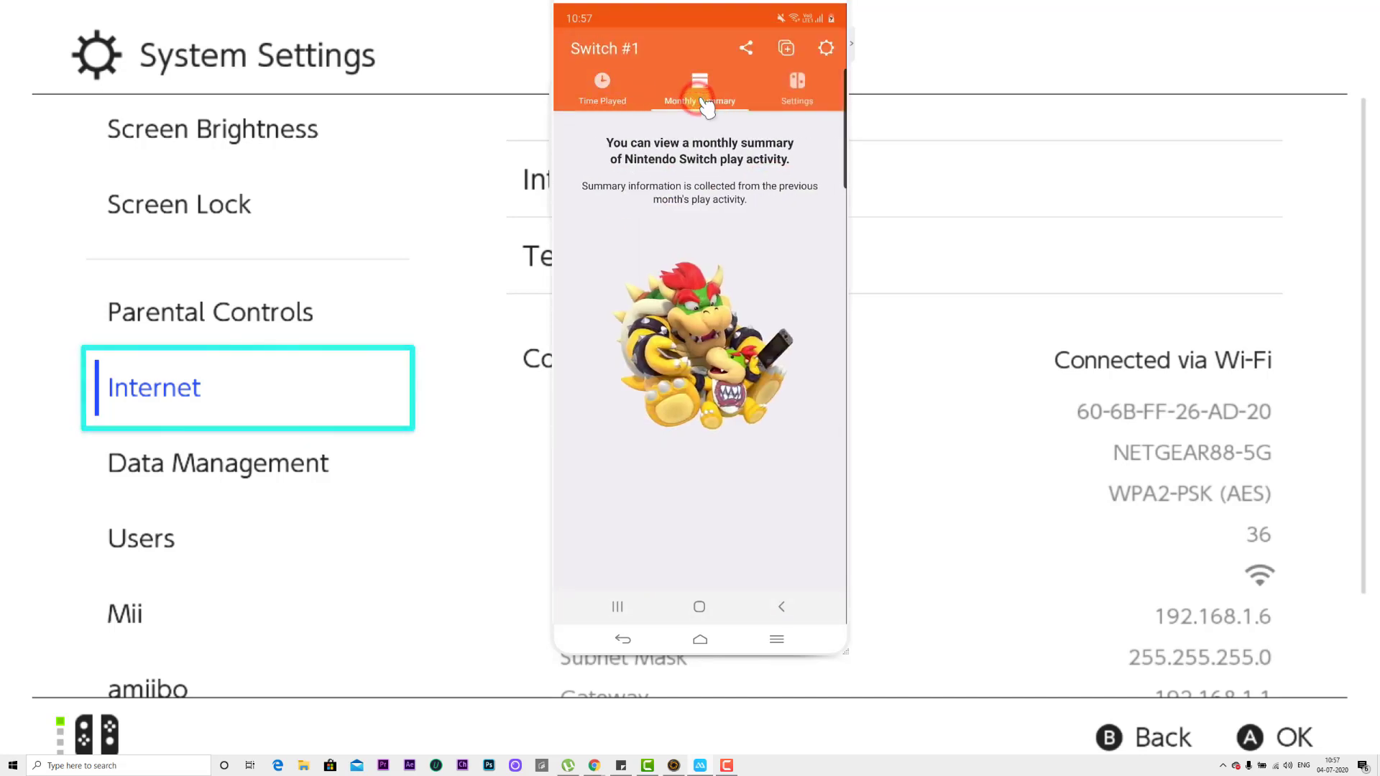
# Set Switch #1's Restriction Level to Child and save it.
pyautogui.click(798, 91)
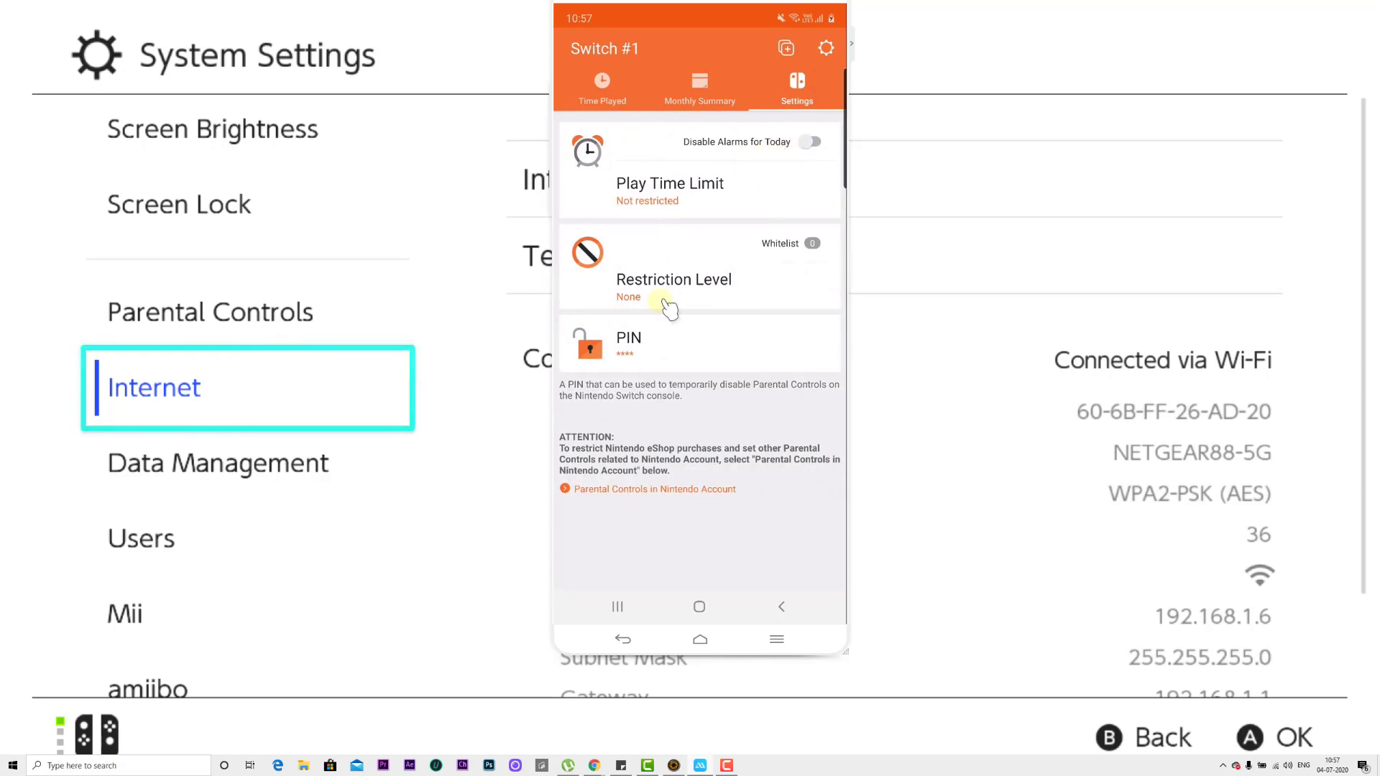
pyautogui.click(697, 292)
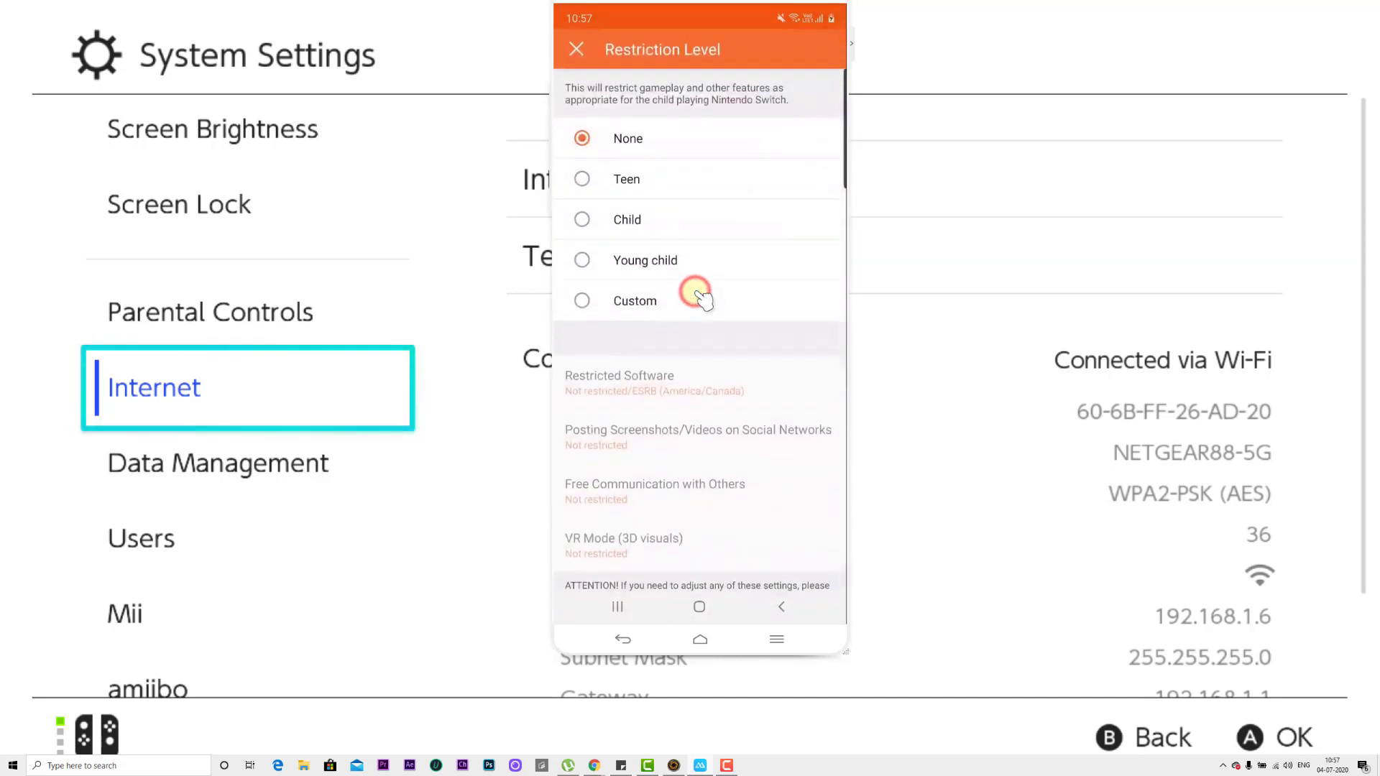
pyautogui.click(626, 218)
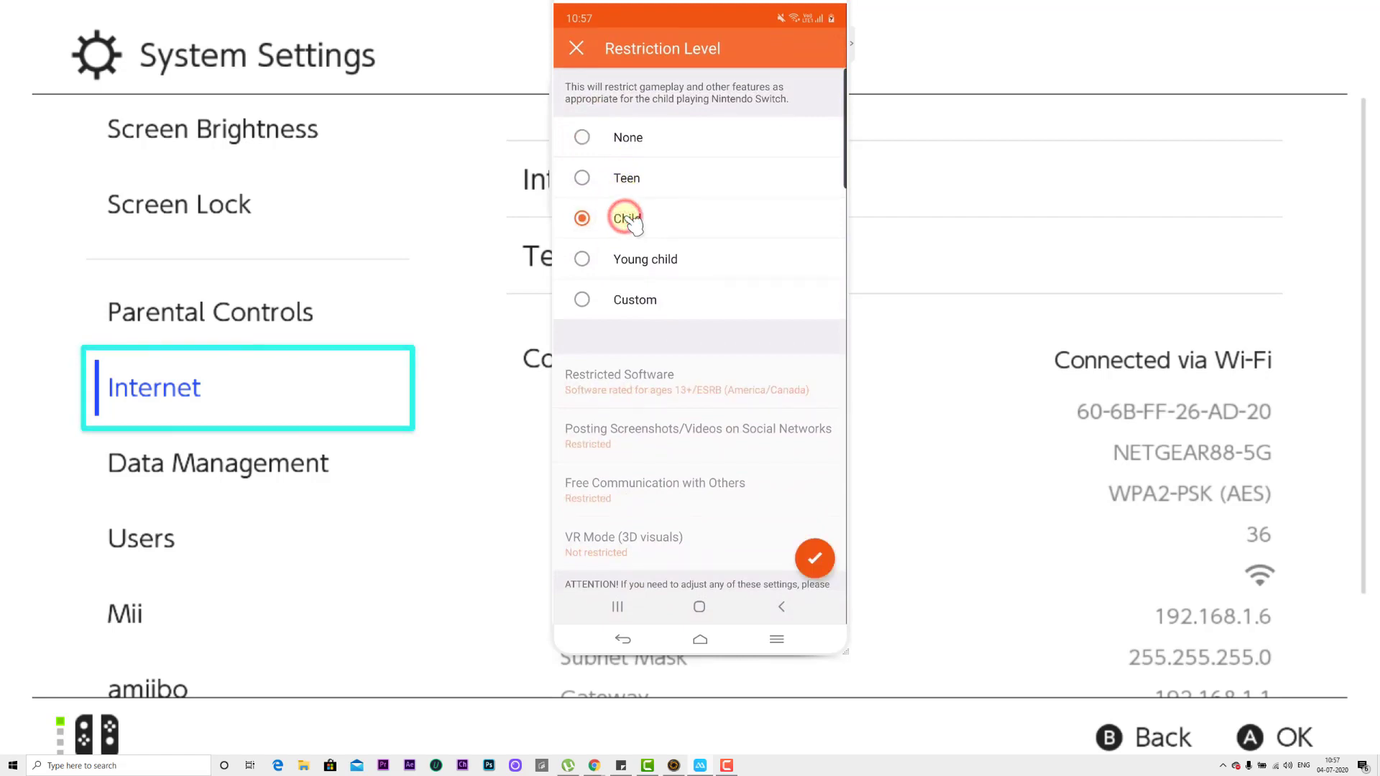
pyautogui.click(813, 558)
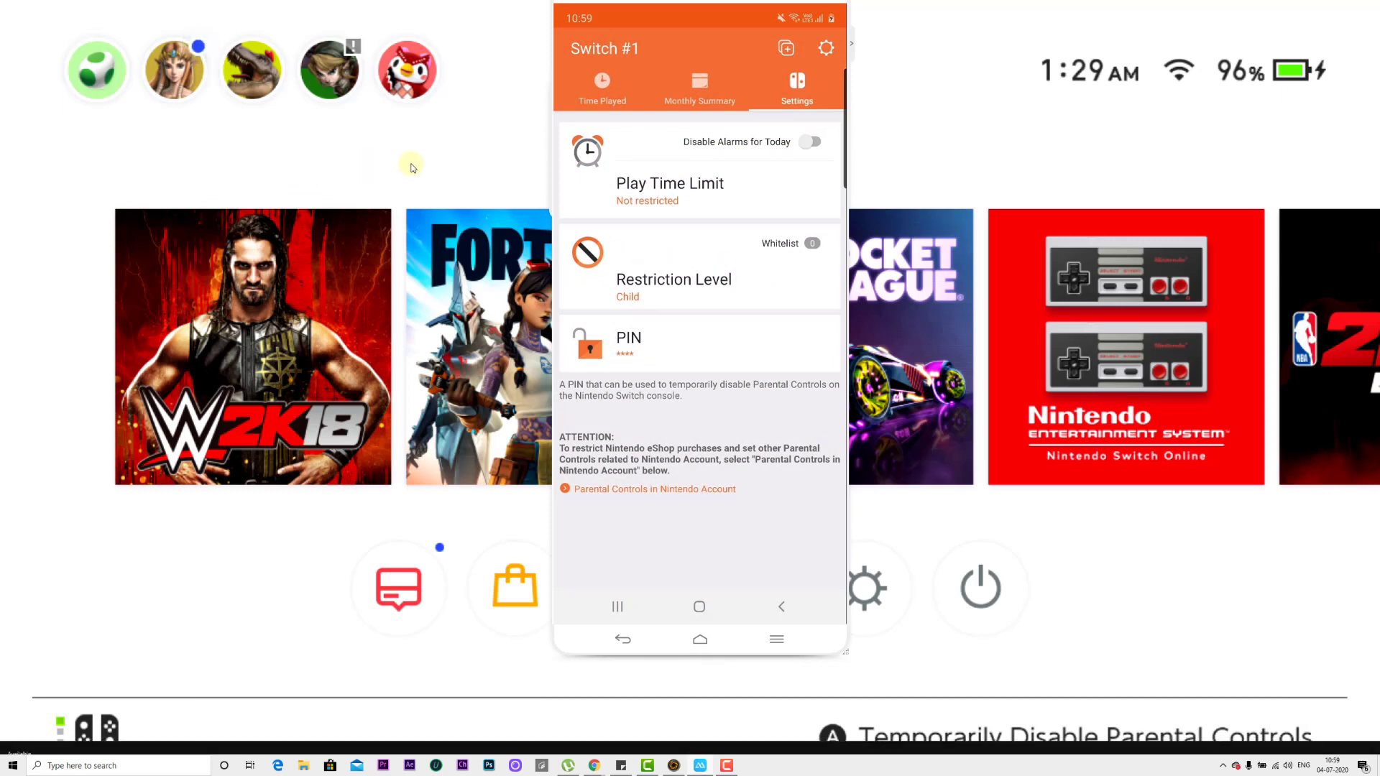
pyautogui.click(636, 349)
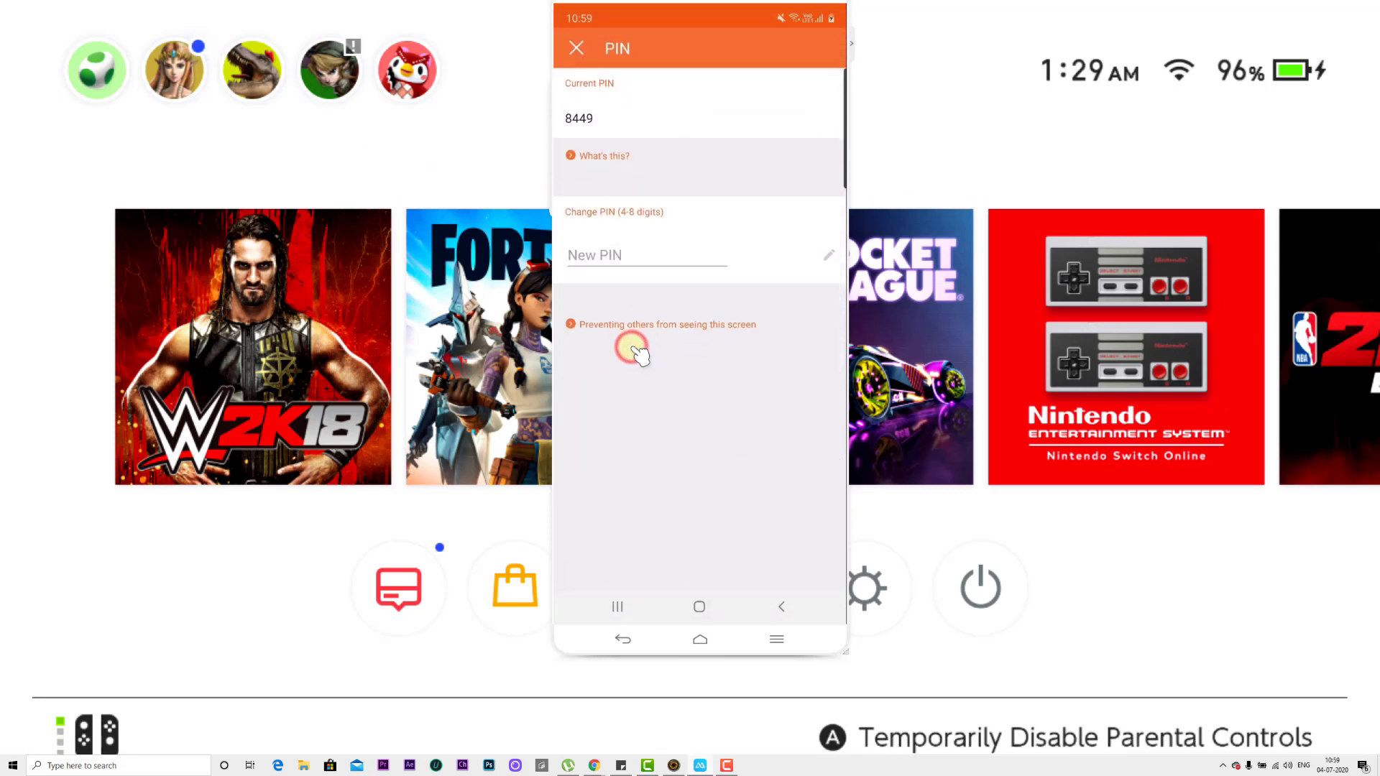
pyautogui.click(630, 259)
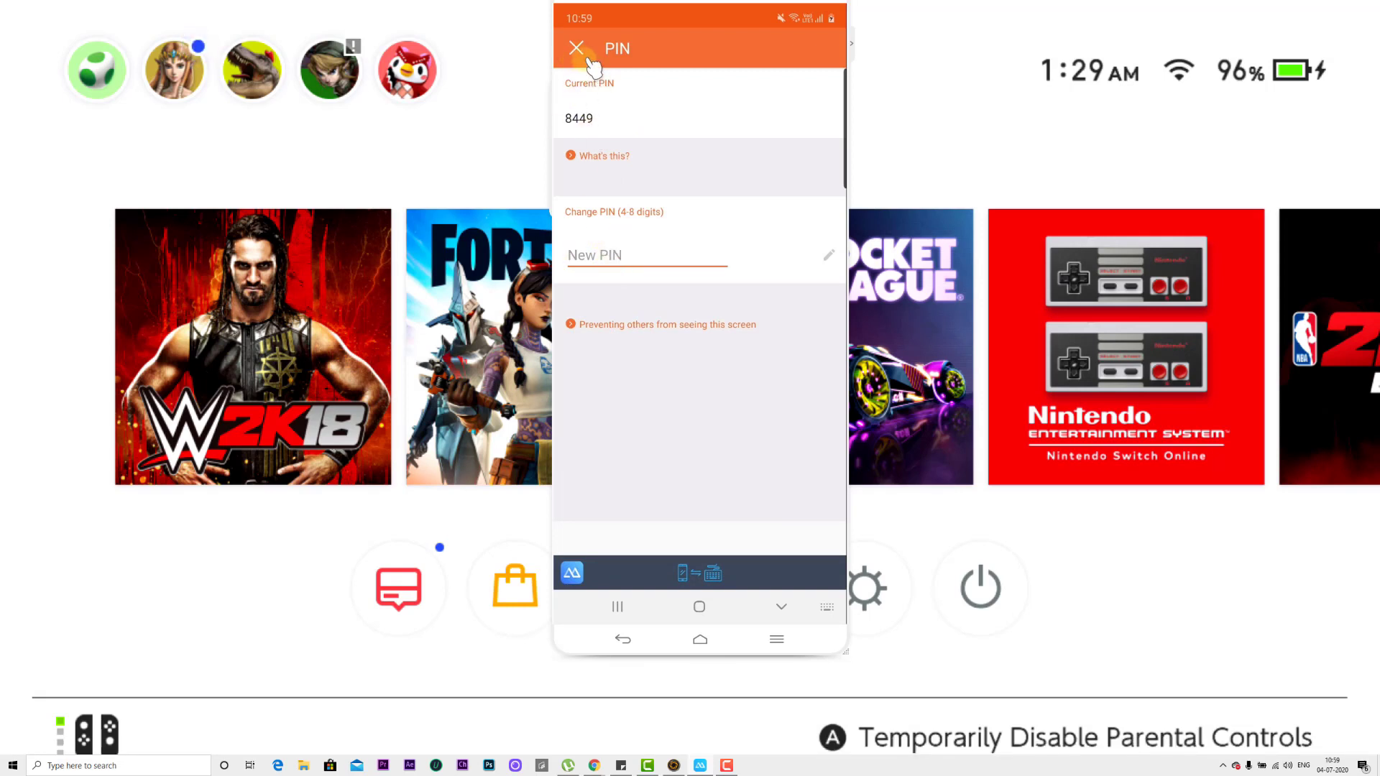
pyautogui.click(579, 55)
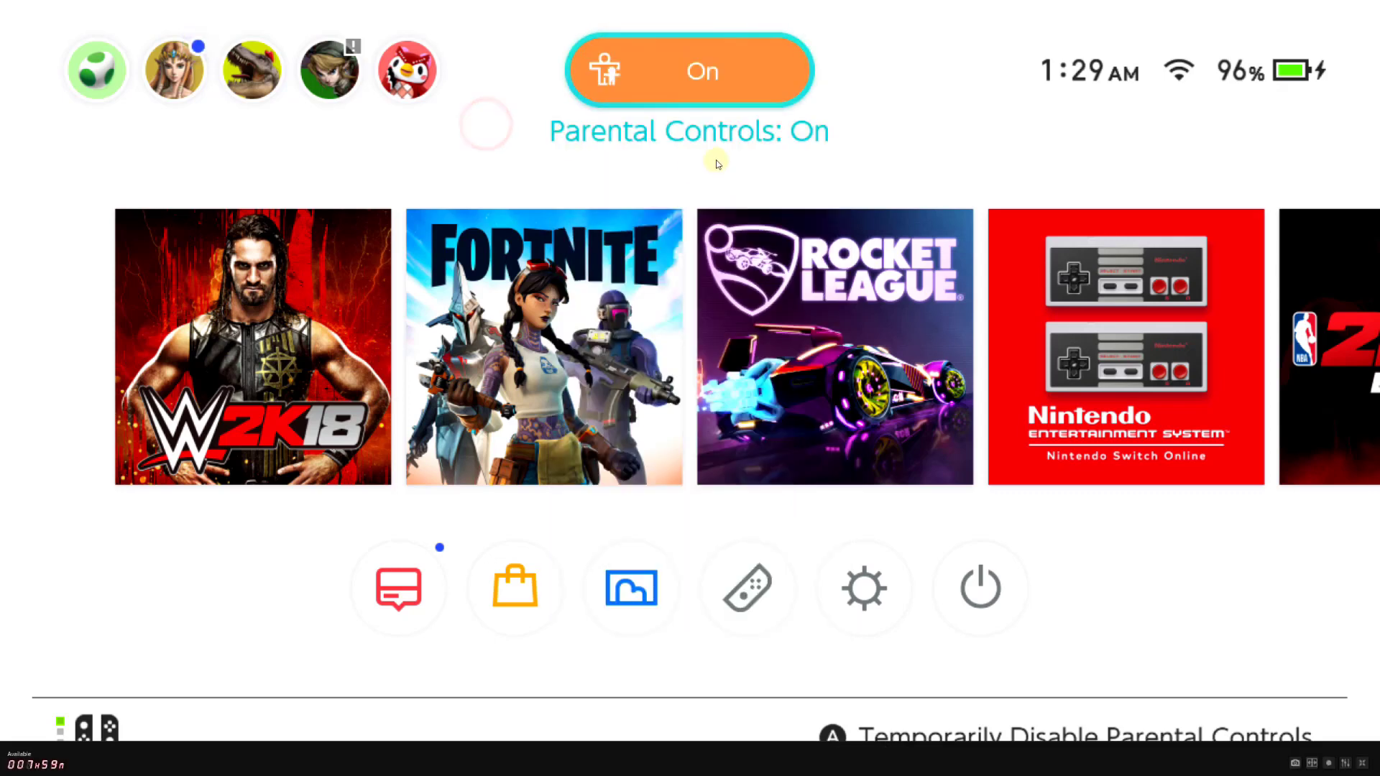
# Select the orange Parental Controls badge on HOME to begin temporarily disabling restrictions.
pyautogui.press('Left')
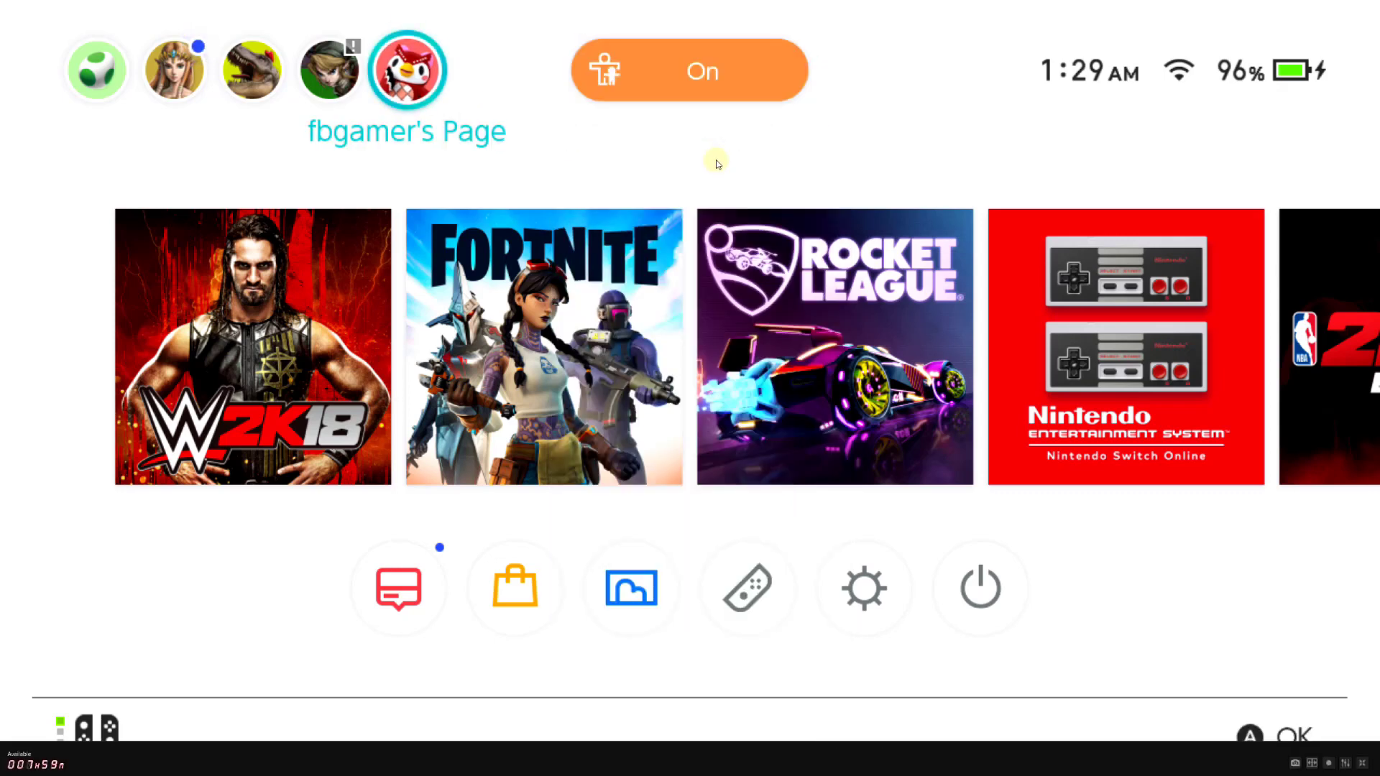
pyautogui.press('Right')
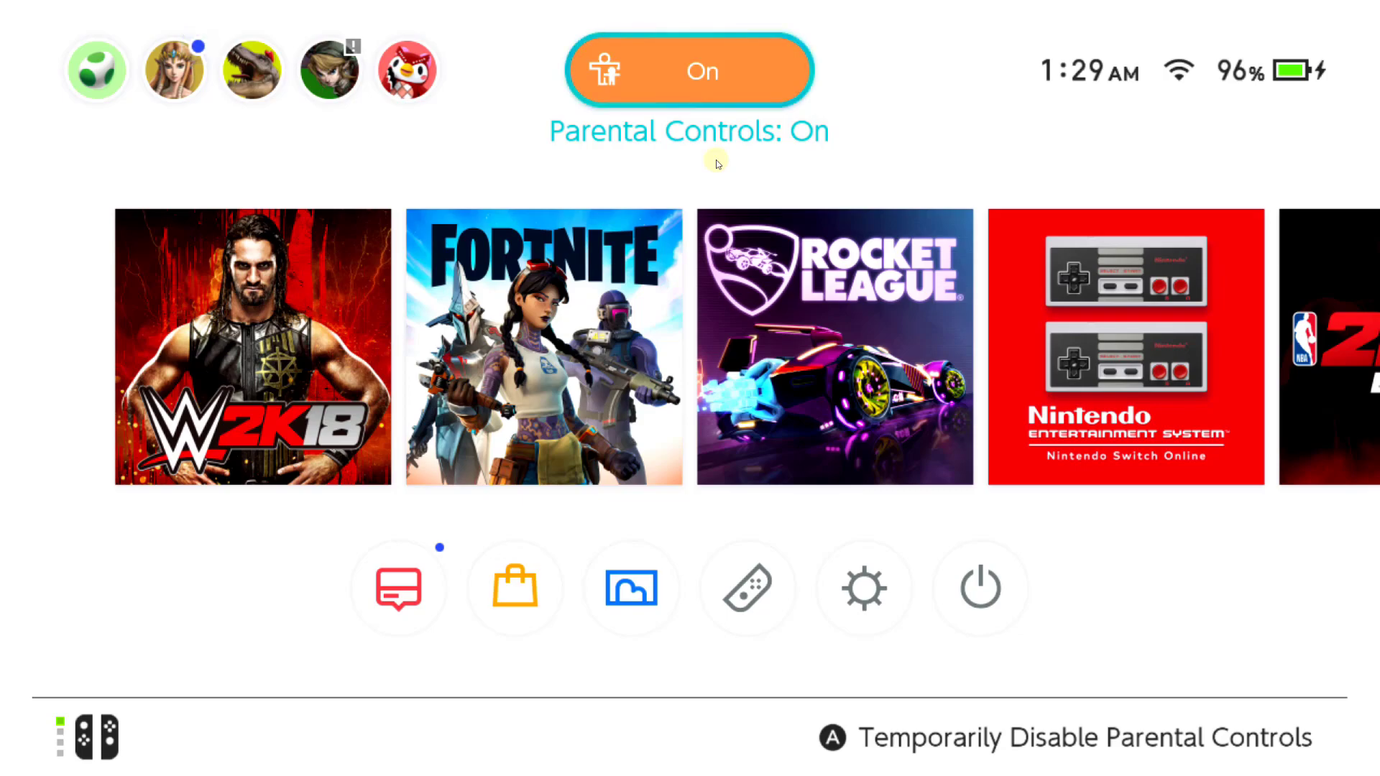
pyautogui.press('Return')
pyautogui.press('Down')
pyautogui.press('Down')
pyautogui.press('Right')
pyautogui.press('Return')
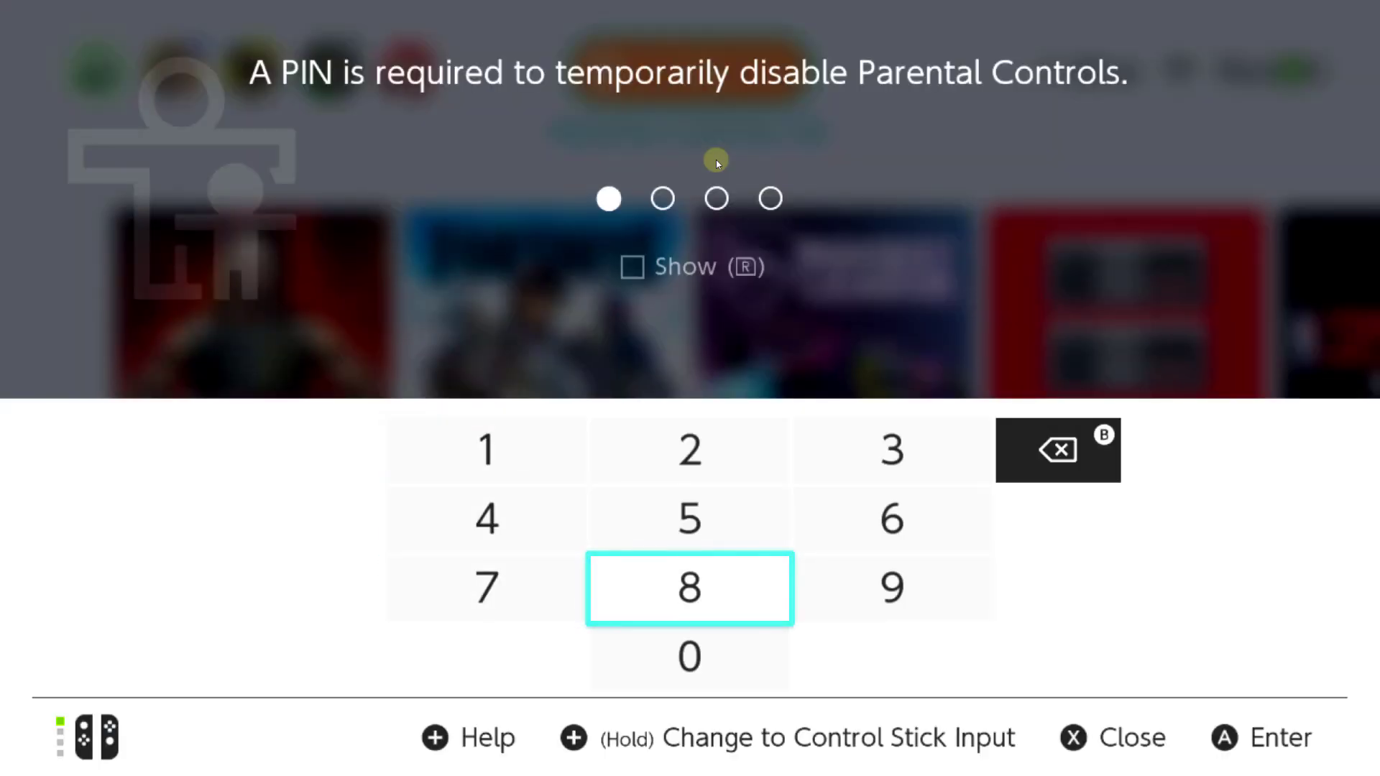
pyautogui.press('Left')
pyautogui.press('Return')
pyautogui.press('Up')
pyautogui.press('Return')
pyautogui.press('Right')
pyautogui.press('Right')
pyautogui.press('Down')
pyautogui.press('Return')
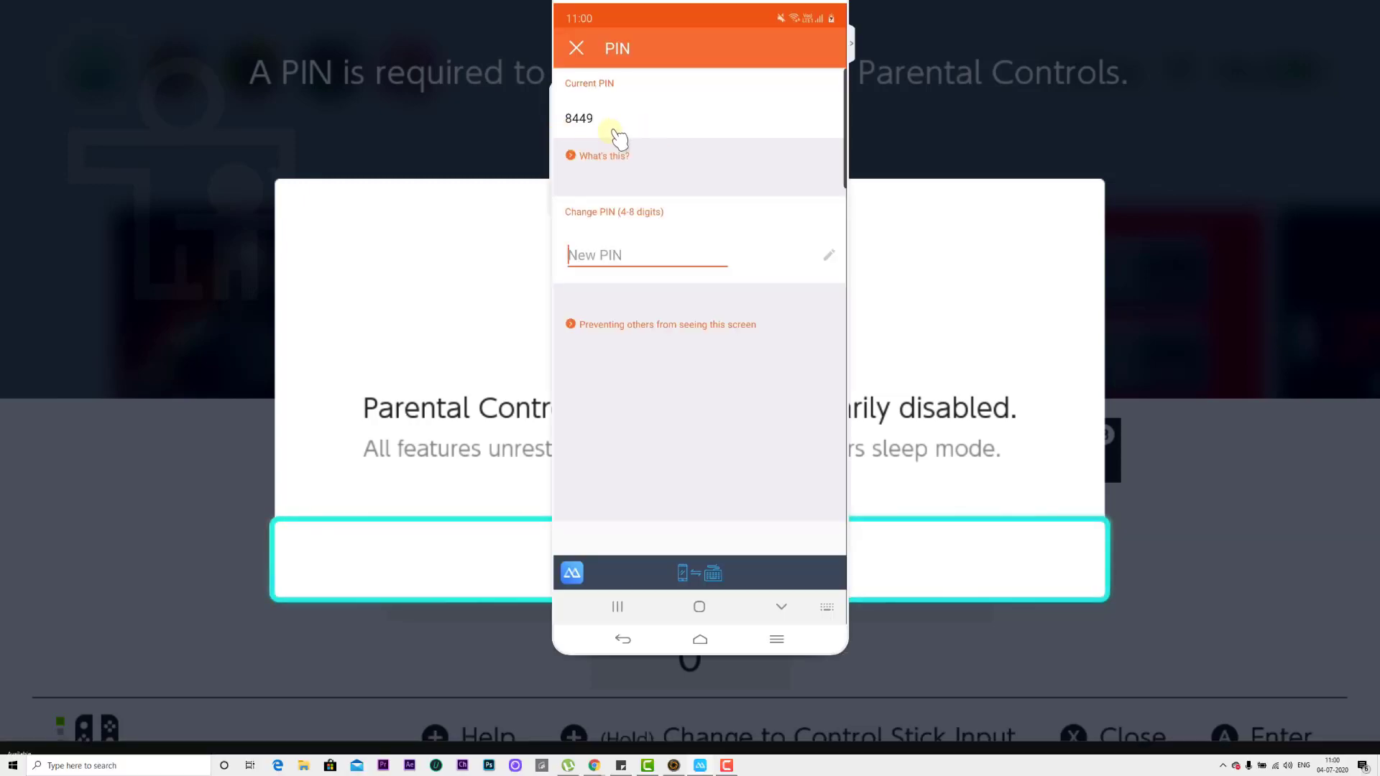
# Close the app's PIN page to return to the Settings tab.
pyautogui.click(577, 49)
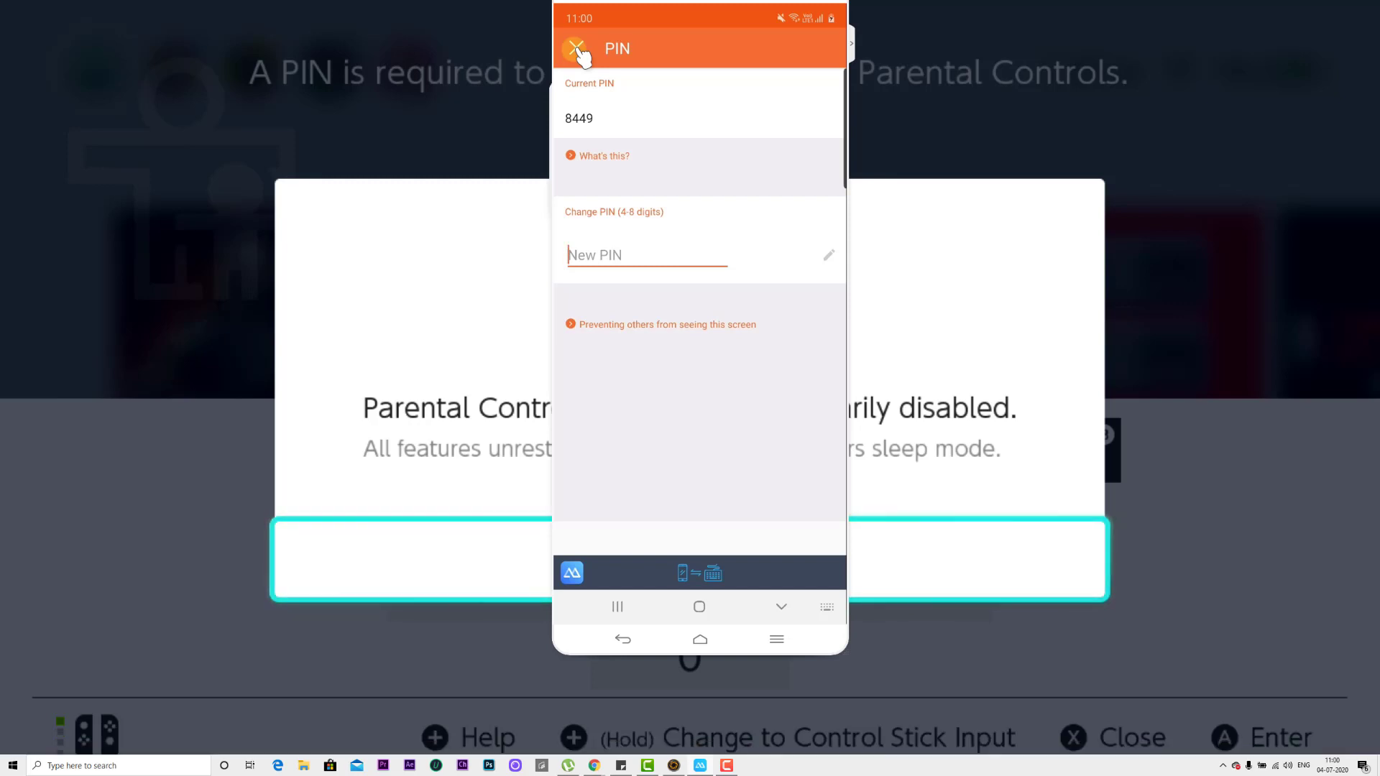